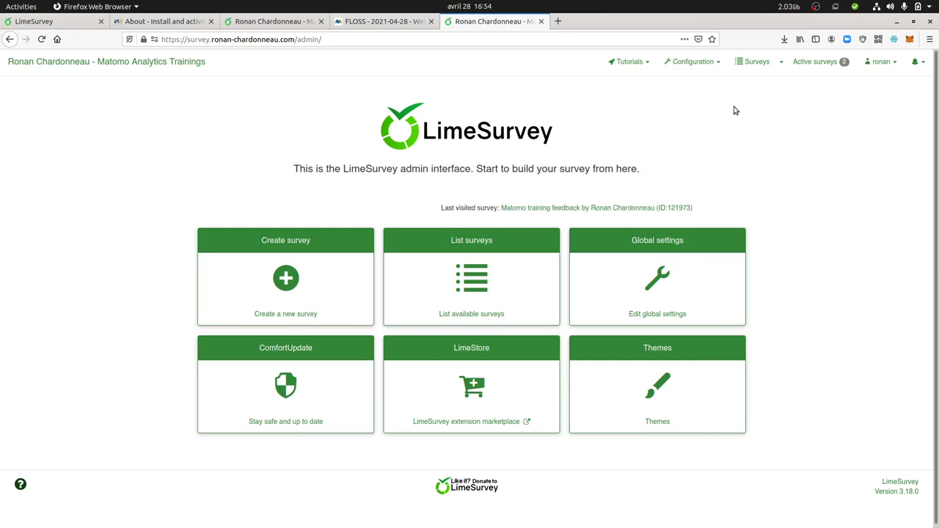
# Open the Configuration menu in the LimeSurvey admin top bar
pyautogui.click(709, 68)
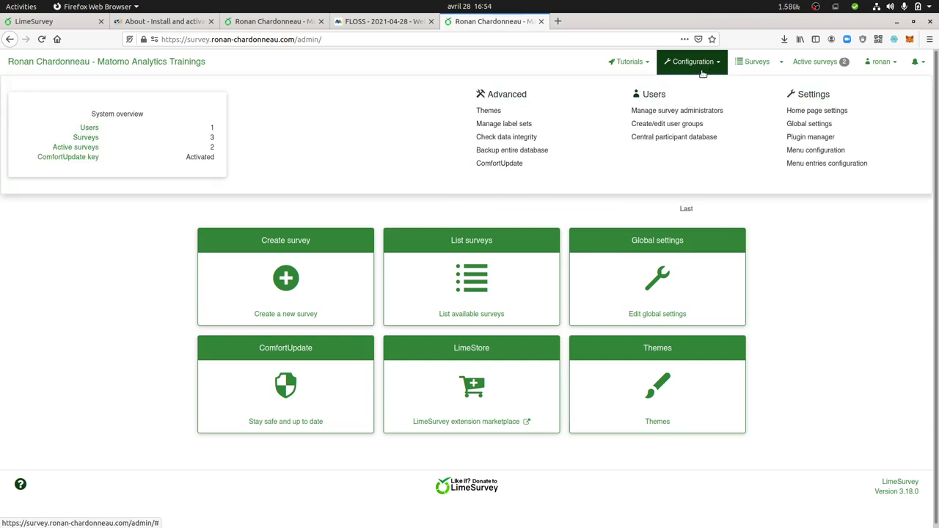
pyautogui.click(803, 138)
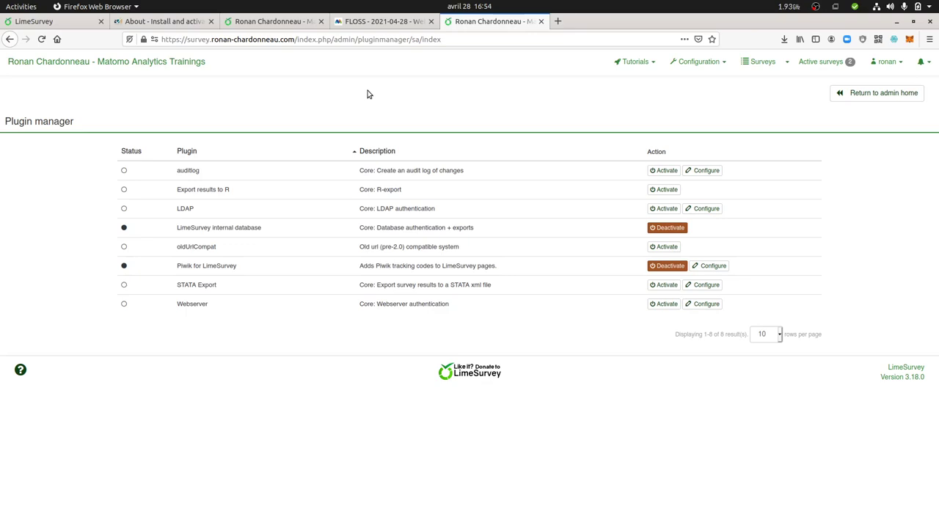
# Load the LimeStore catalogue in a new tab and browse results 1–5, starting with Lime Admin Notifications
pyautogui.click(558, 22)
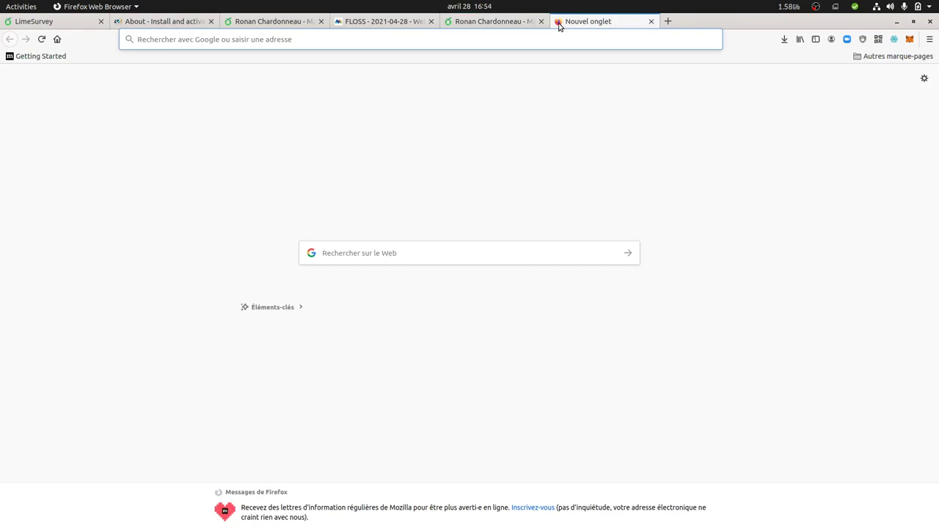
pyautogui.write('store lime')
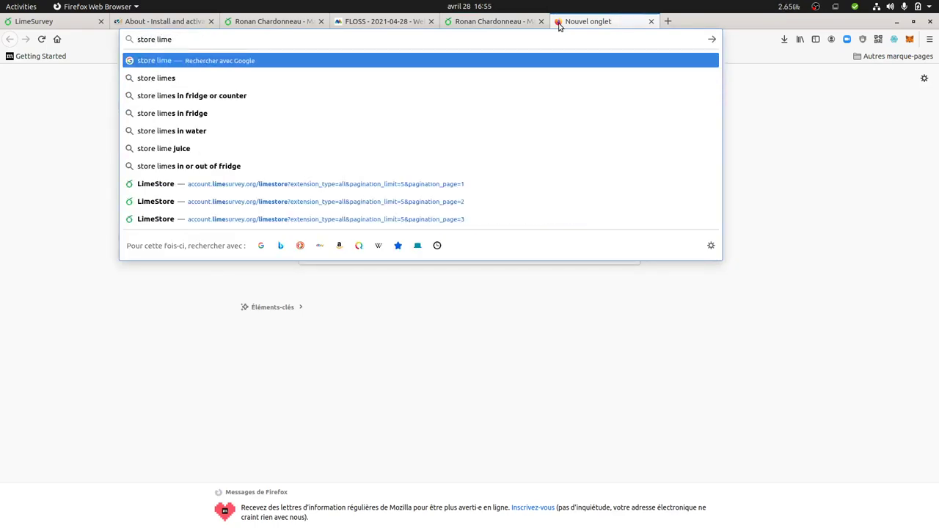
pyautogui.press('Down')
pyautogui.press('Down')
pyautogui.press('Down')
pyautogui.press('Down')
pyautogui.press('Down')
pyautogui.press('Down')
pyautogui.press('Down')
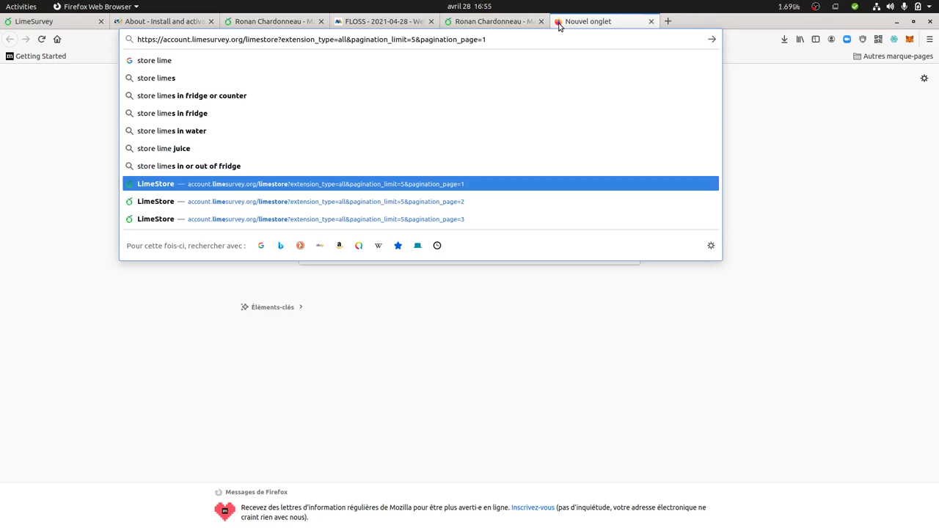
pyautogui.press('Return')
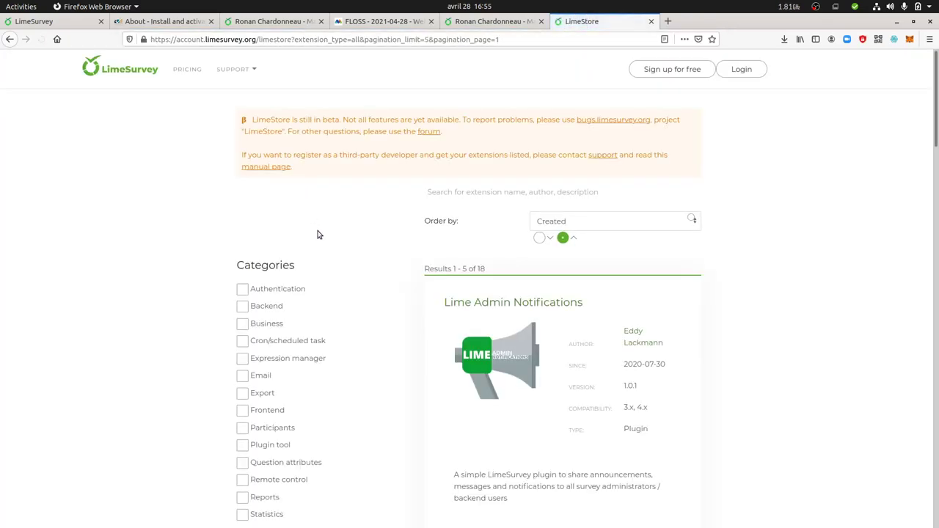
pyautogui.scroll(-5, 498, 346)
pyautogui.scroll(4, 499, 345)
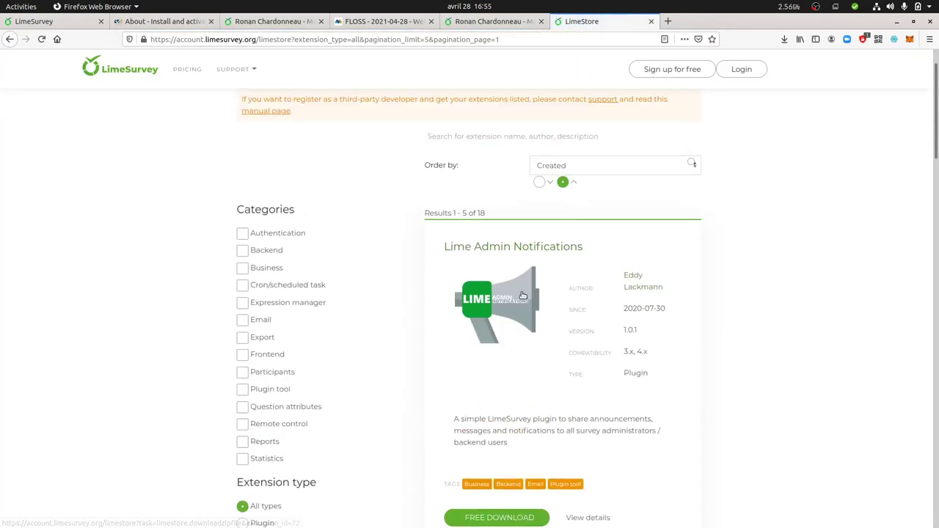
pyautogui.scroll(-2, 518, 354)
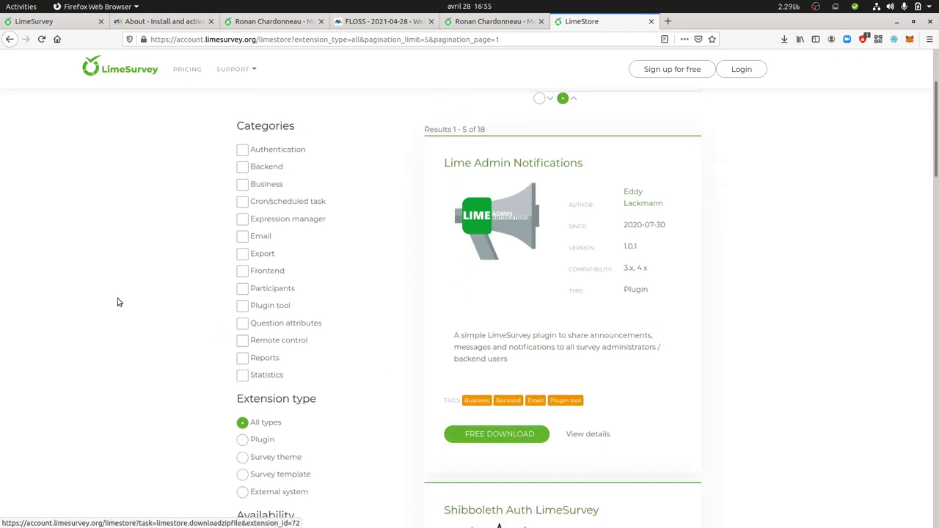
# In Terminal, clear the screen, go up into the plugins directory and list its contents
pyautogui.moveTo(4, 254)
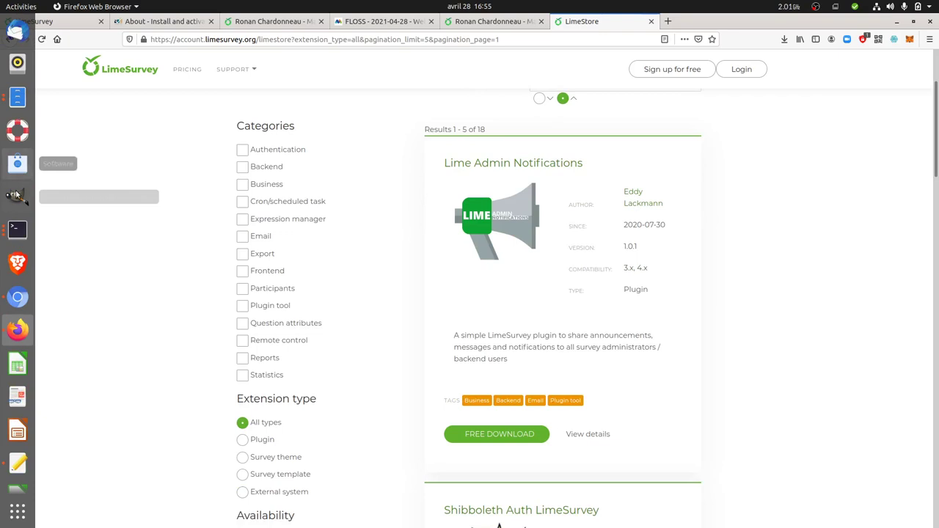
pyautogui.click(14, 231)
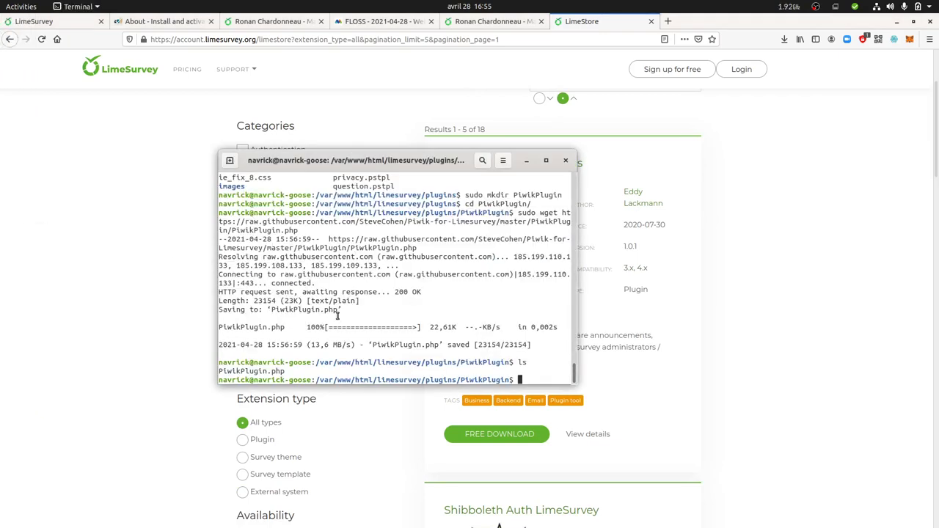
pyautogui.hotkey('ctrl', 'l')
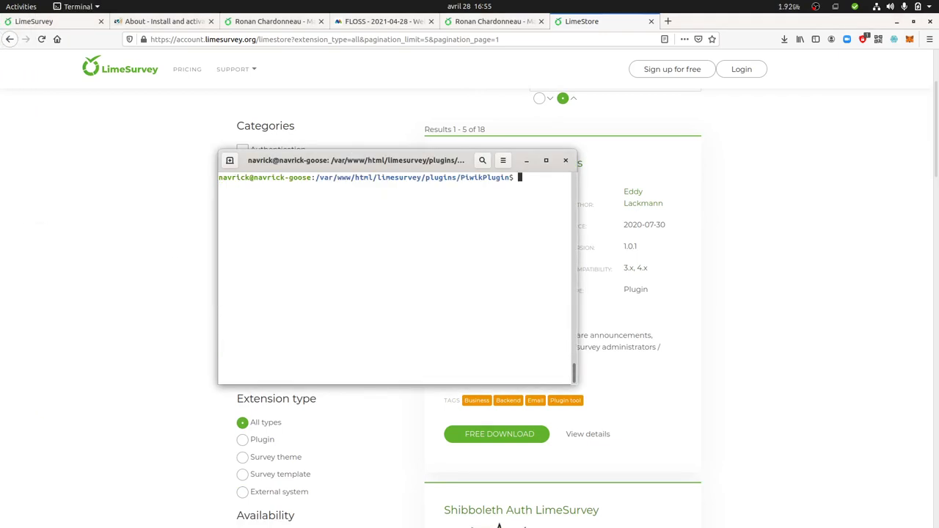
pyautogui.write('cd ..')
pyautogui.press('Return')
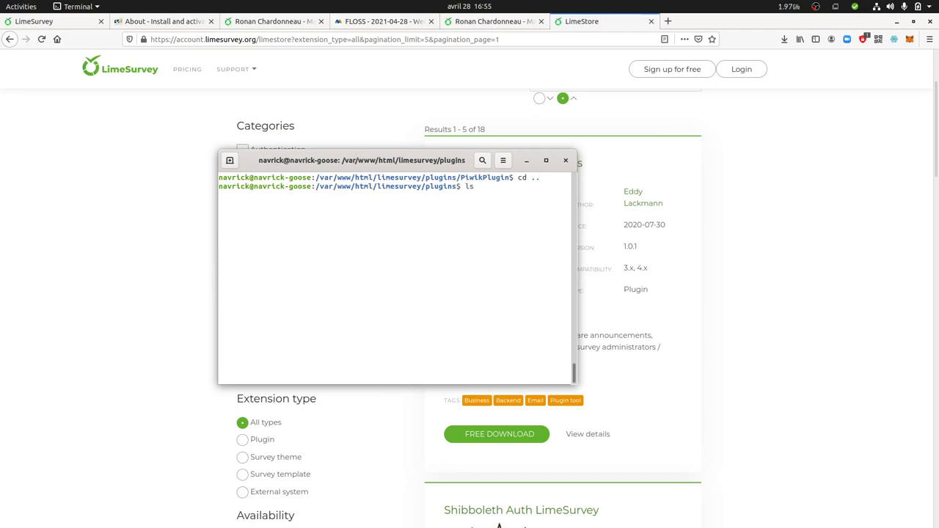
pyautogui.press('BackSpace')
pyautogui.press('Return')
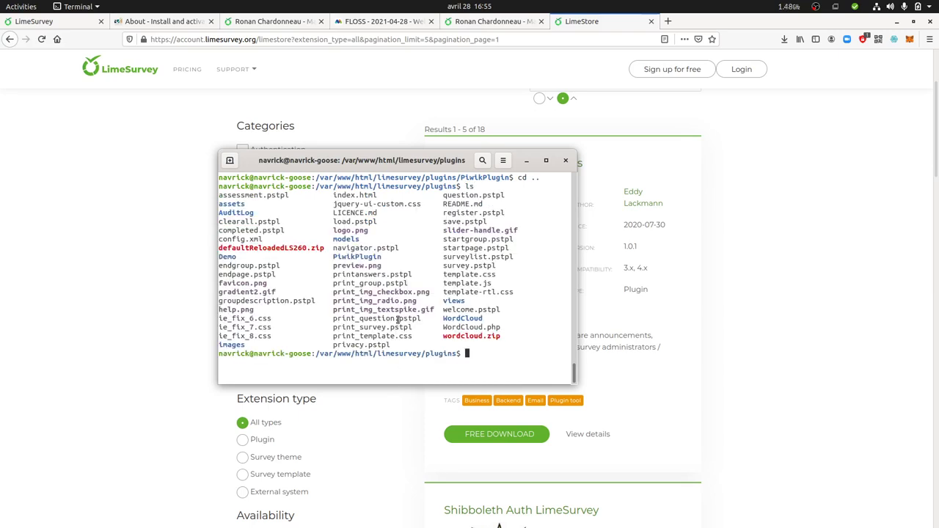
pyautogui.moveTo(483, 319); pyautogui.dragTo(442, 318)
pyautogui.click(461, 325)
# Enter the WordCloud folder, list its files including WordCloud.php, then return to Firefox
pyautogui.write('cd Wor')
pyautogui.press('Tab')
pyautogui.press('Return')
pyautogui.write('ls')
pyautogui.press('Return')
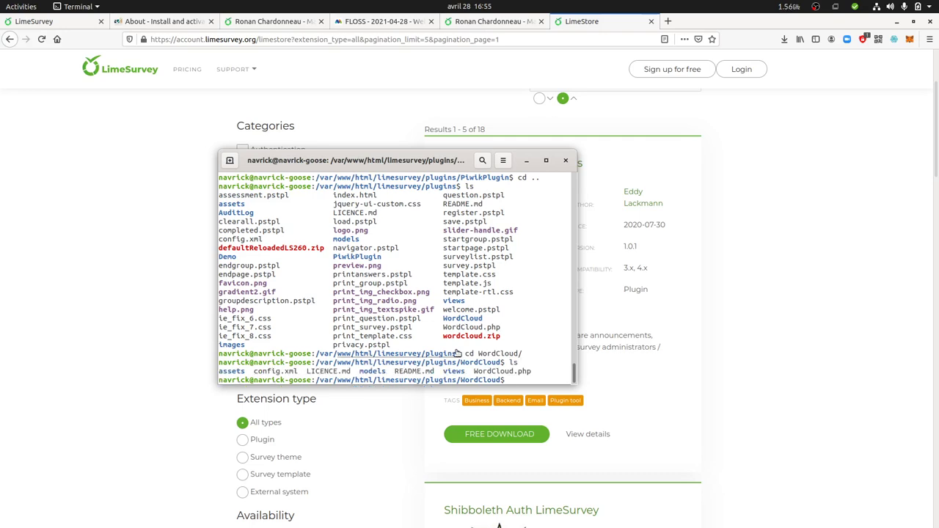
pyautogui.moveTo(474, 371); pyautogui.dragTo(531, 372)
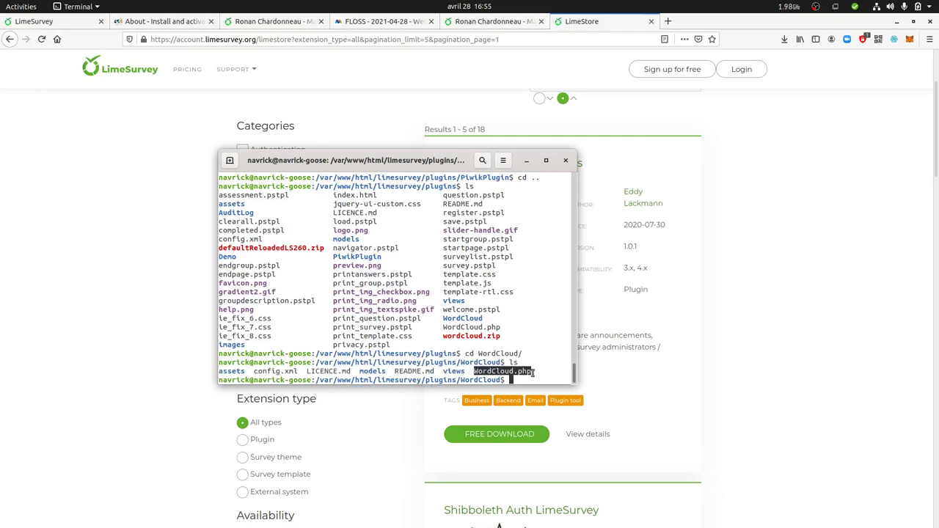
pyautogui.moveTo(401, 163); pyautogui.dragTo(318, 117)
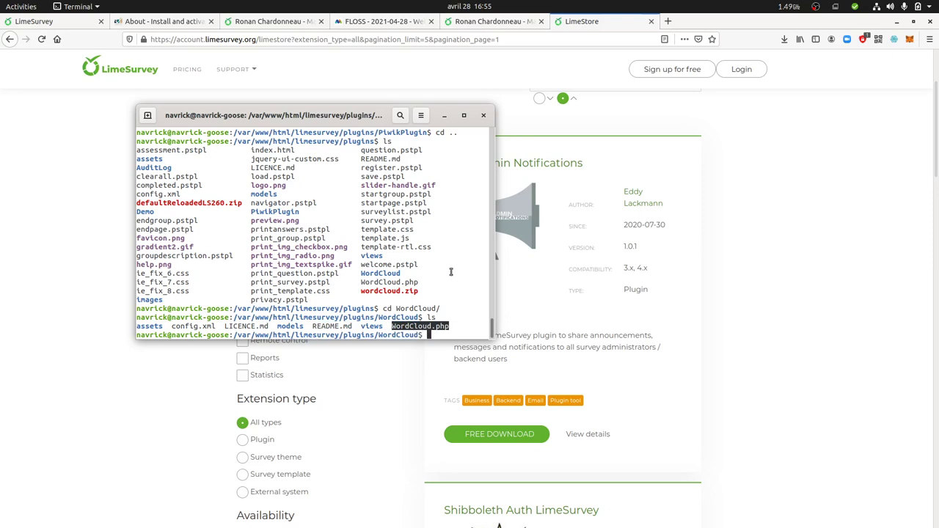
pyautogui.click(365, 88)
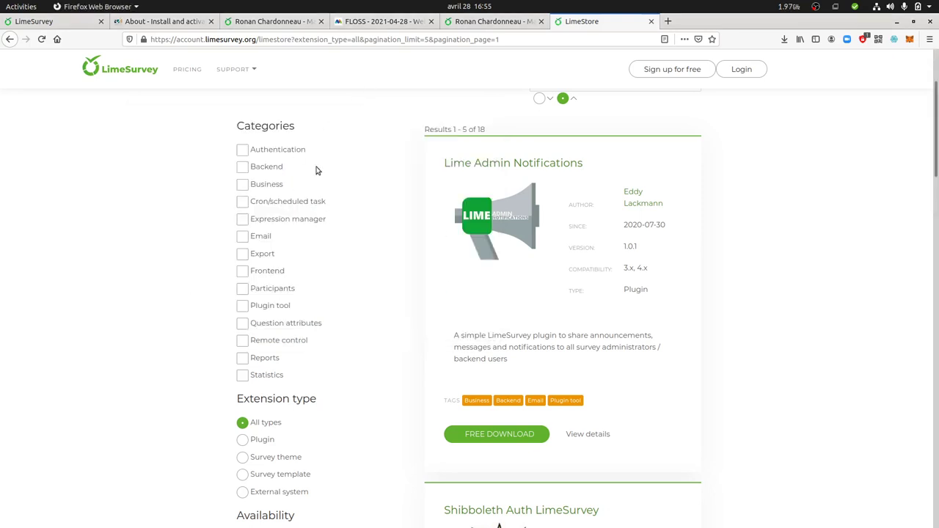
pyautogui.click(466, 22)
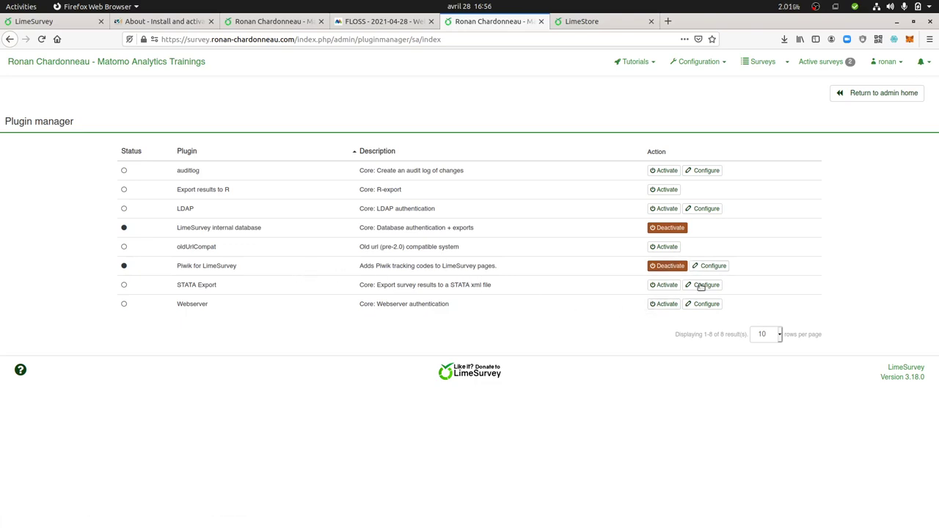
# Search 'limesurvey piwik github' and open the Piwik-for-Limesurvey repository's PiwikPlugin folder
pyautogui.click(604, 22)
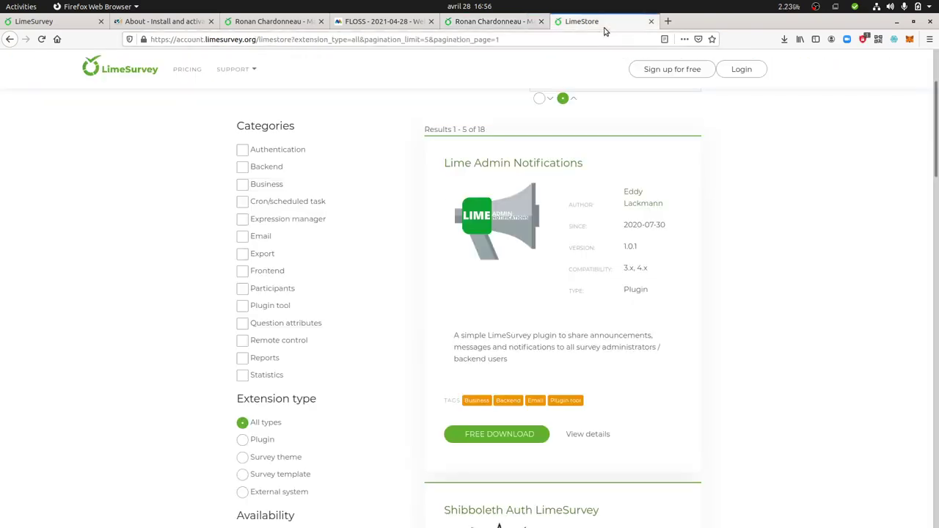
pyautogui.click(558, 38)
pyautogui.write('lime')
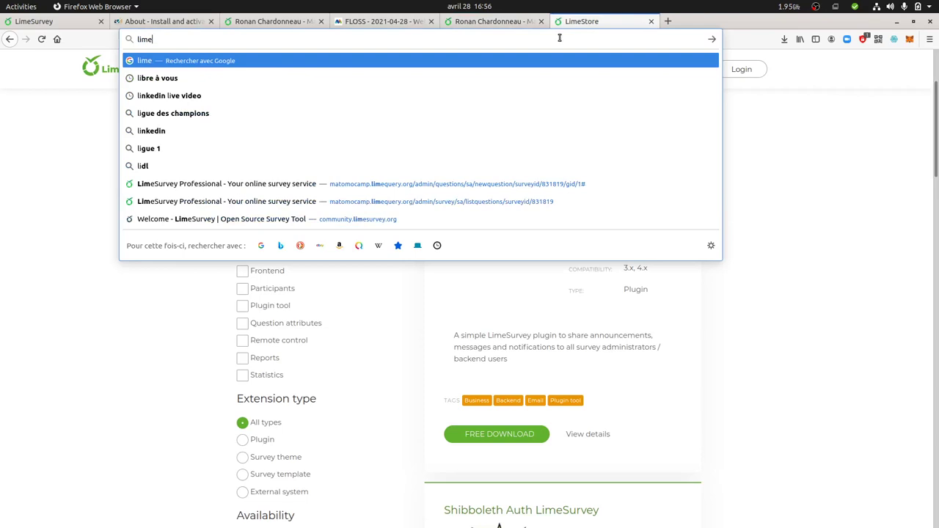
pyautogui.write('survey ')
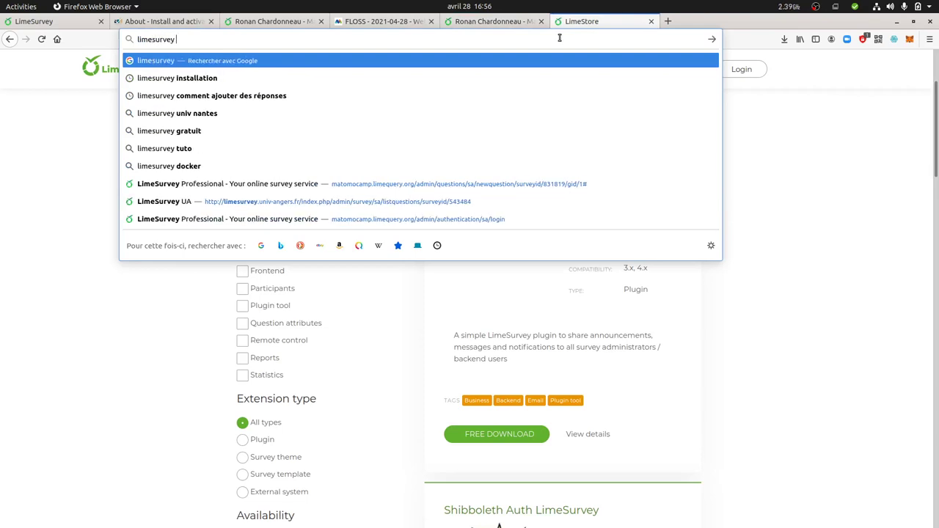
pyautogui.write('piwik ')
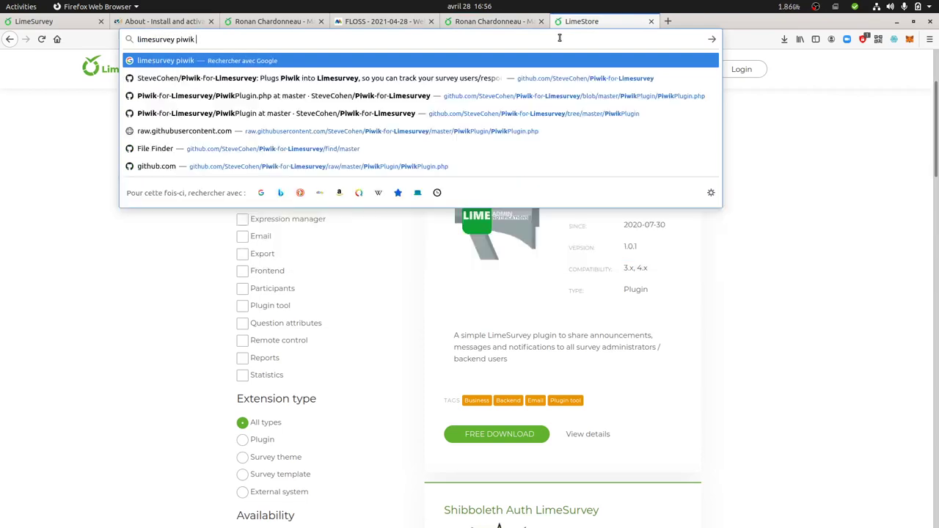
pyautogui.write('github')
pyautogui.press('Return')
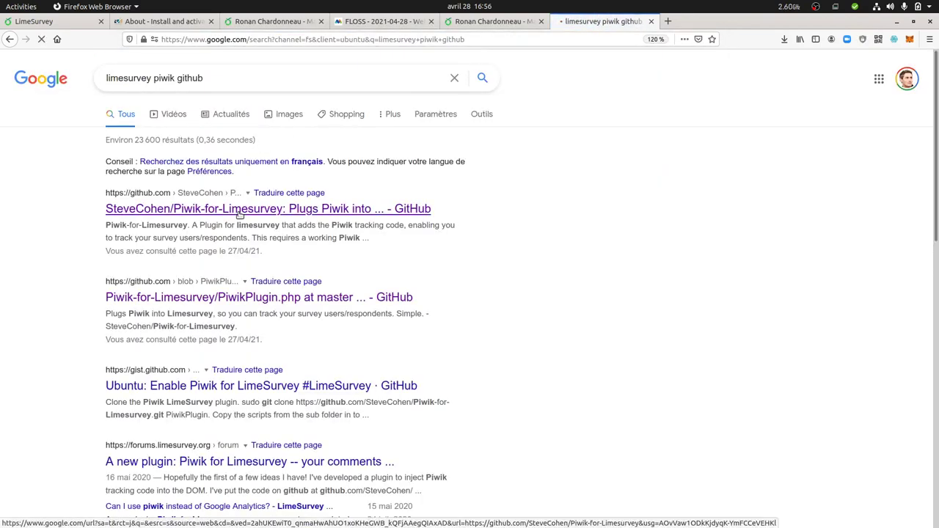
pyautogui.click(239, 211)
pyautogui.click(213, 209)
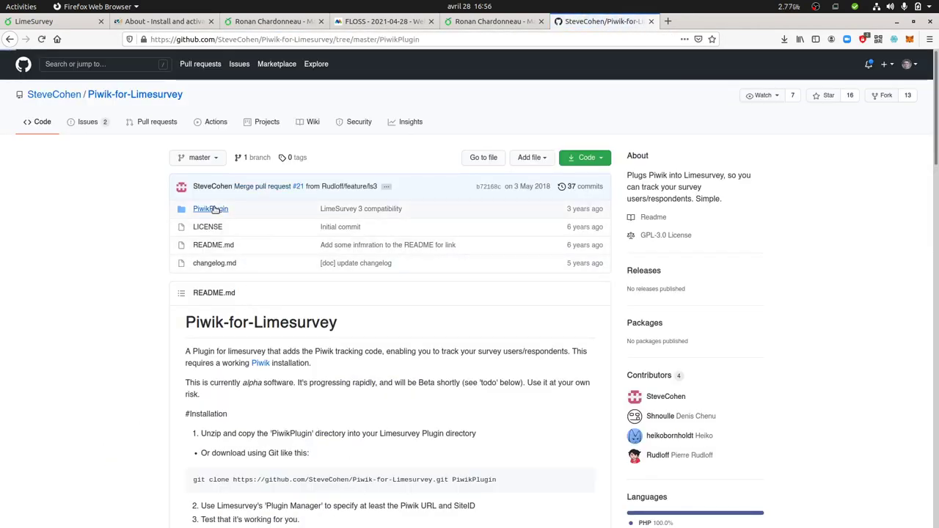
# Open PiwikPlugin settings and review the Matomo directory URL, SiteId 42 and tracking options set to Yes
pyautogui.click(492, 21)
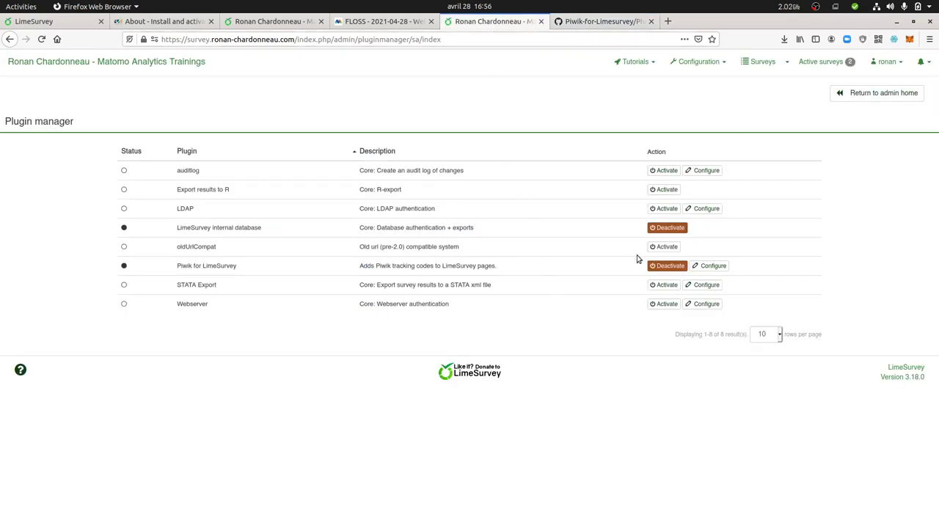
pyautogui.click(708, 267)
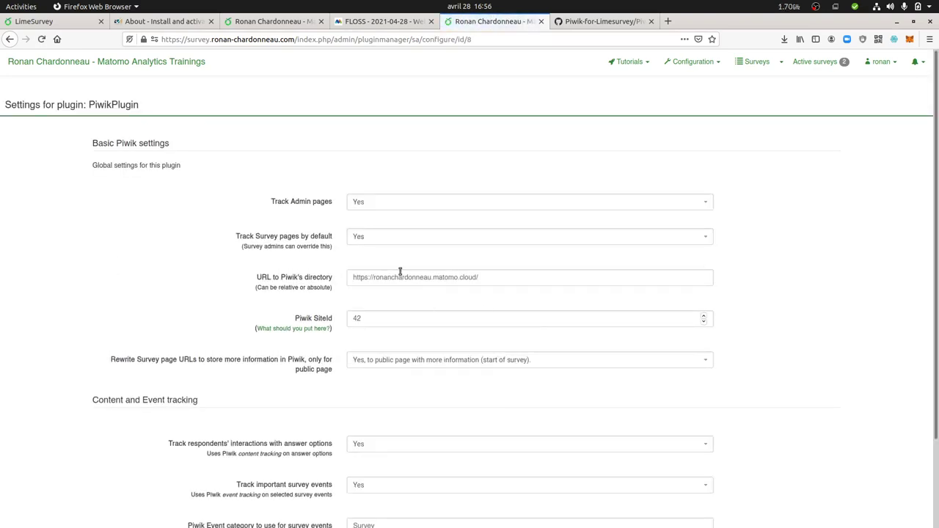
pyautogui.scroll(-2, 403, 273)
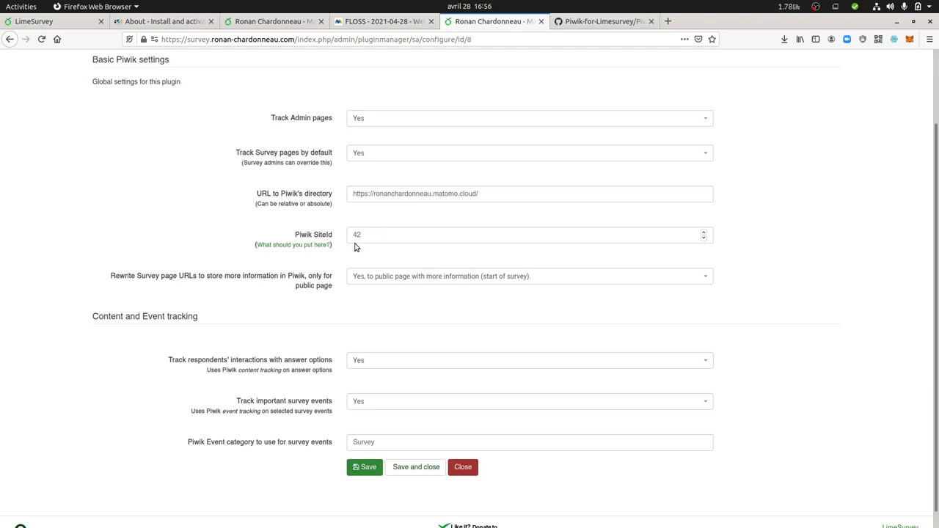
pyautogui.scroll(1, 343, 397)
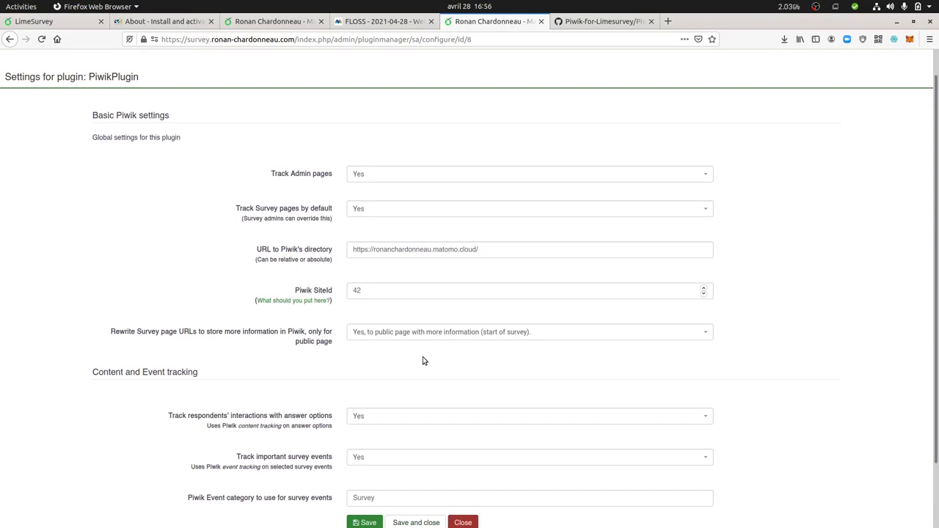
pyautogui.scroll(-1, 413, 381)
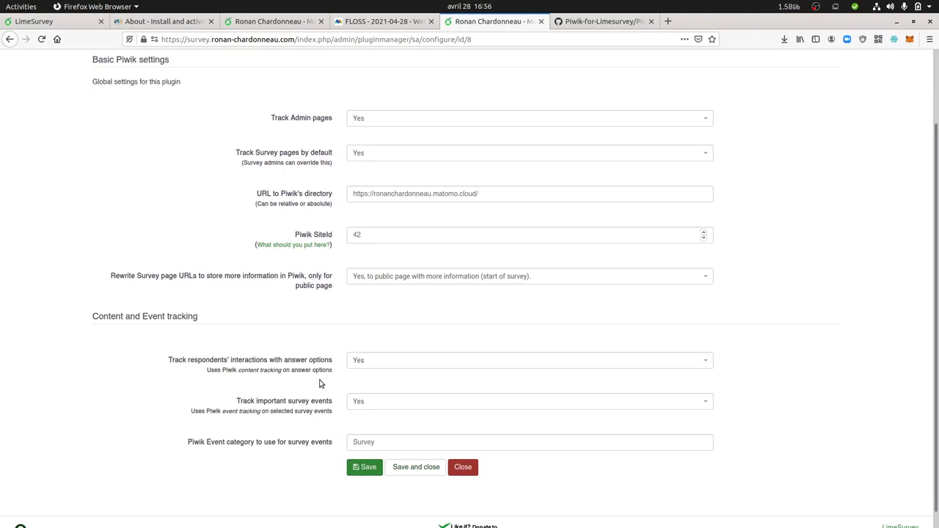
pyautogui.scroll(2, 287, 380)
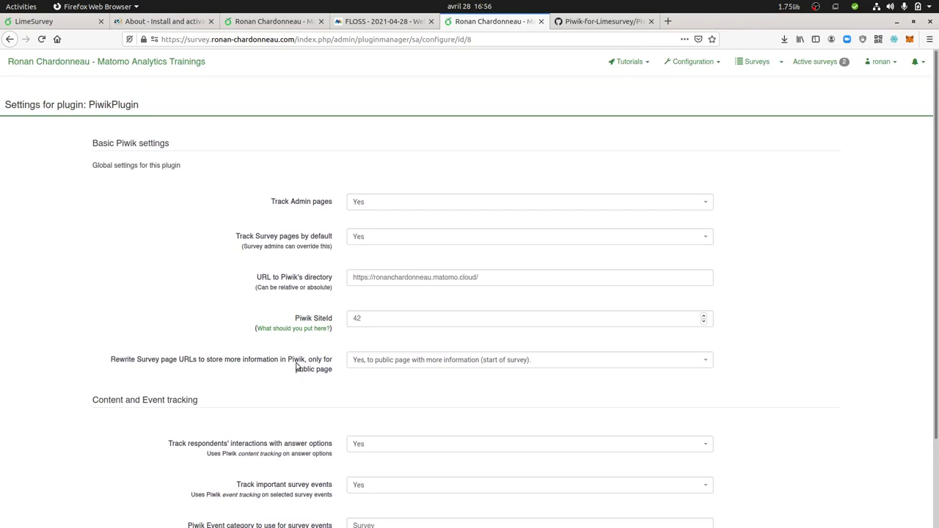
pyautogui.scroll(-1, 303, 367)
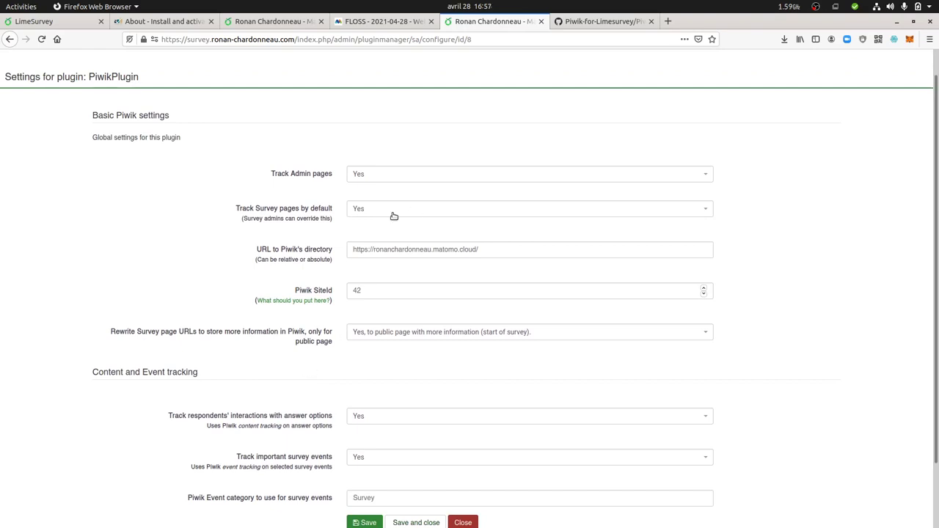
pyautogui.scroll(1, 407, 220)
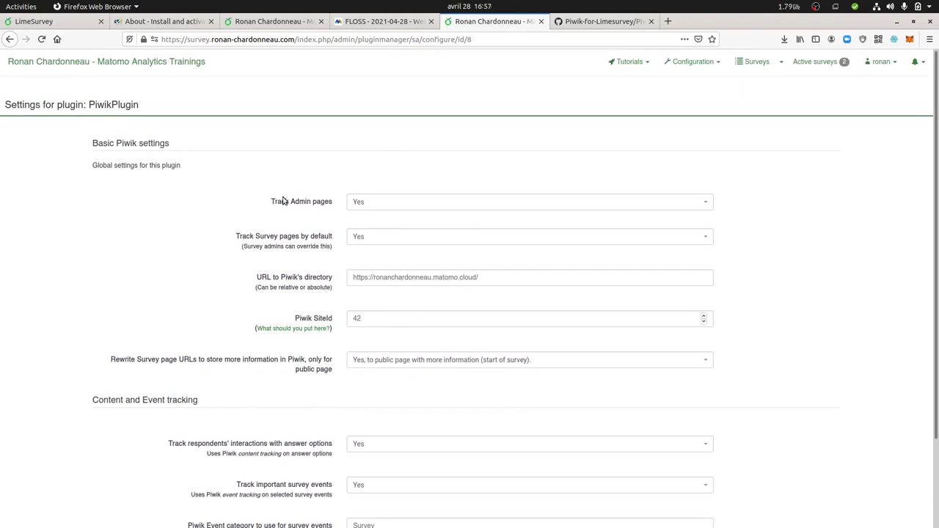
# Open survey 121973's public URL in a new tab and switch to its welcome page
pyautogui.click(142, 64)
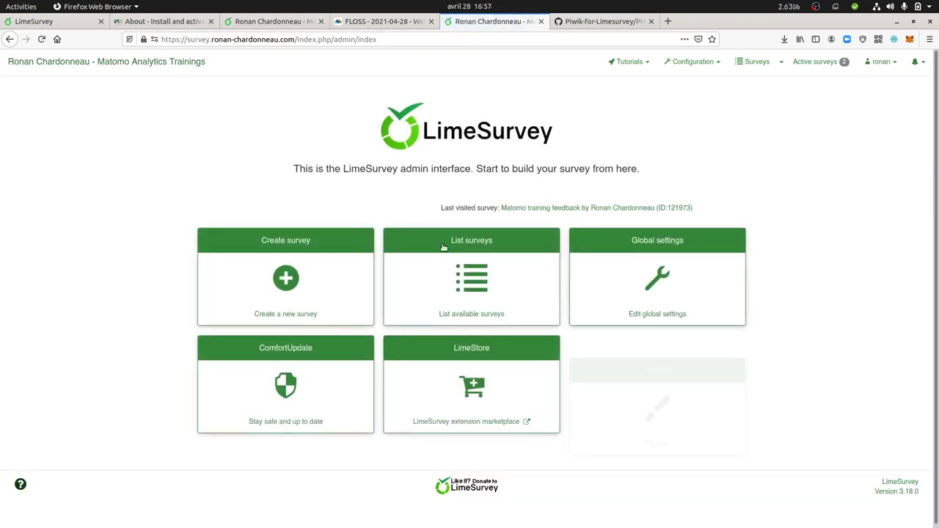
pyautogui.click(469, 282)
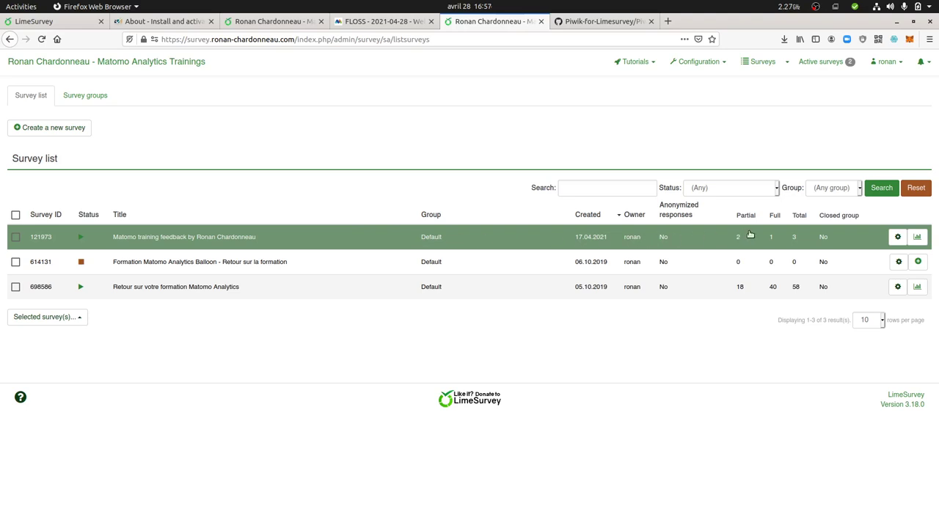
pyautogui.click(220, 238)
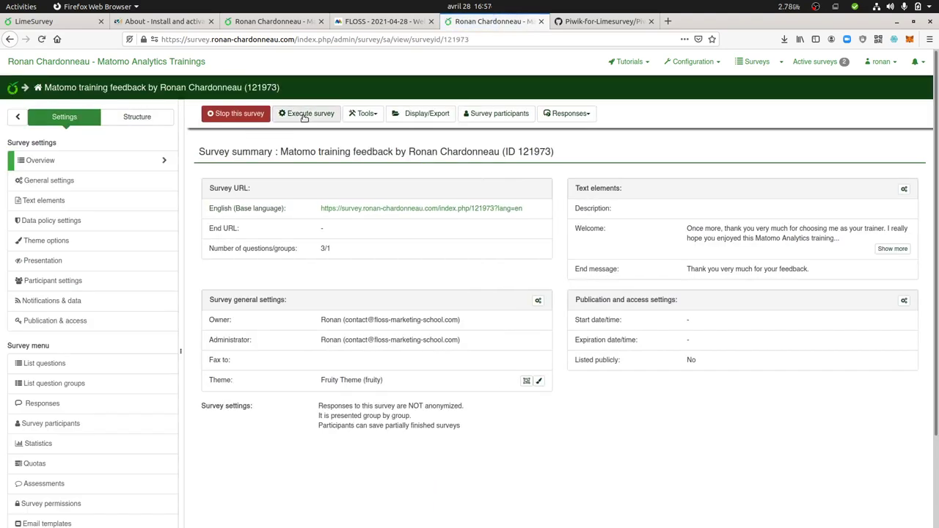
pyautogui.rightClick(371, 208)
pyautogui.click(396, 215)
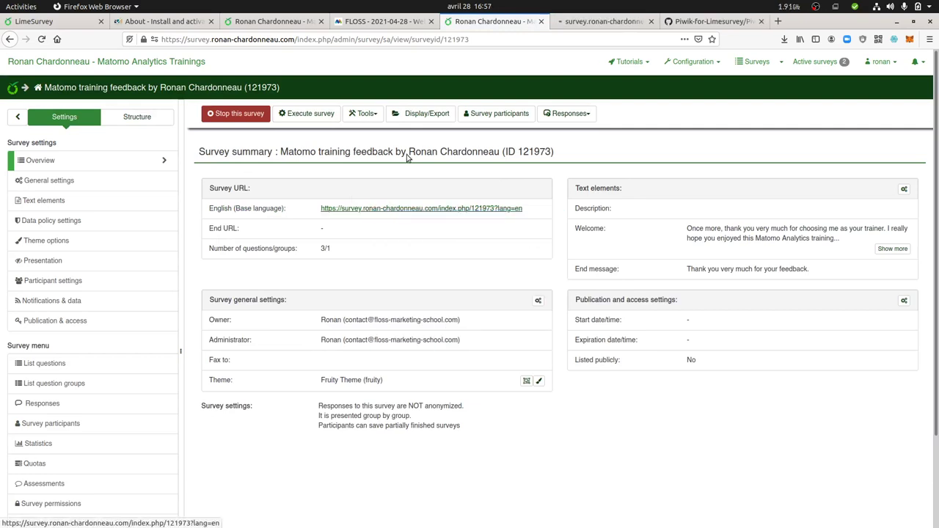
pyautogui.click(569, 22)
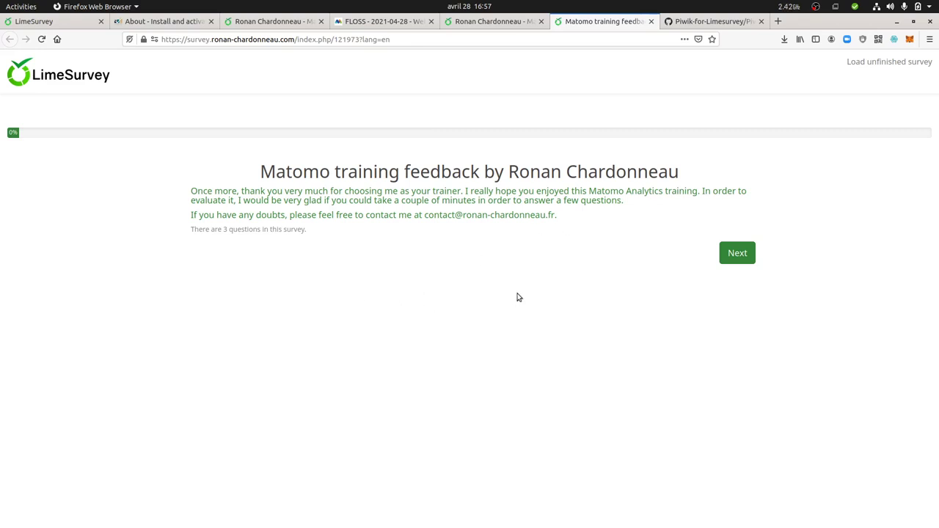
# Fill in the respondent's name, rate the training 2, add a short praising suggestion and submit
pyautogui.click(737, 255)
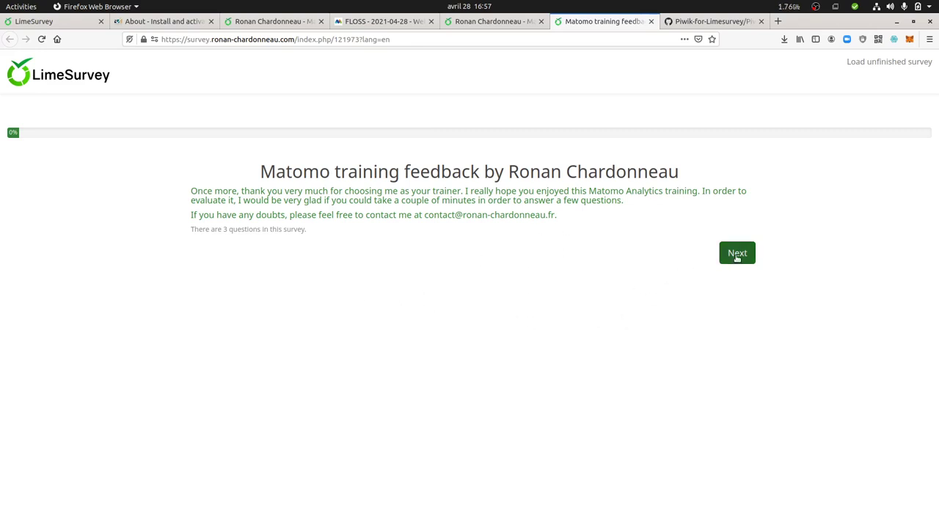
pyautogui.click(350, 254)
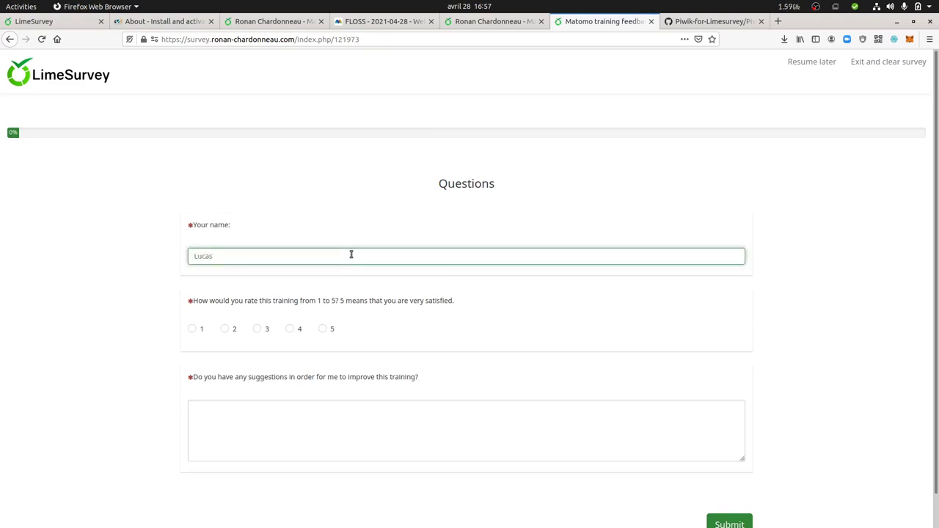
pyautogui.click(225, 329)
pyautogui.click(243, 422)
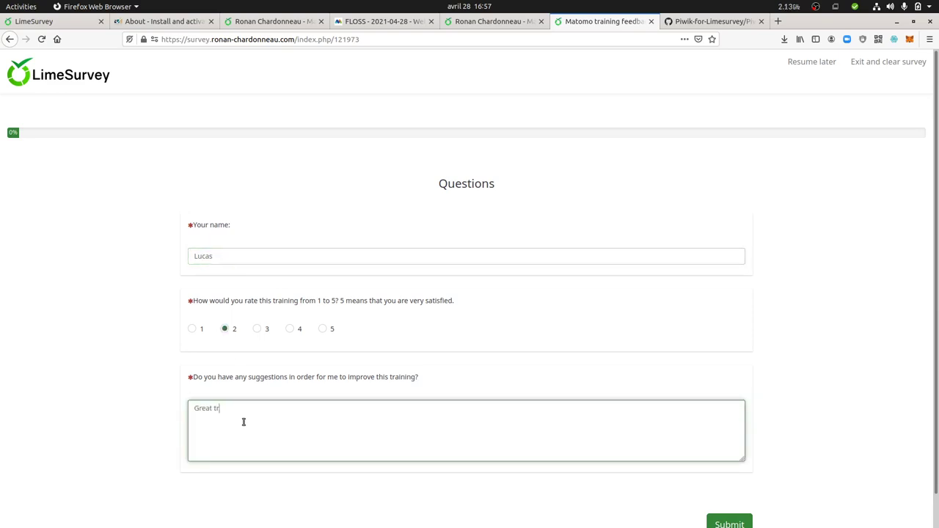
pyautogui.write('Great training Ronan')
pyautogui.scroll(-1, 653, 400)
pyautogui.click(715, 490)
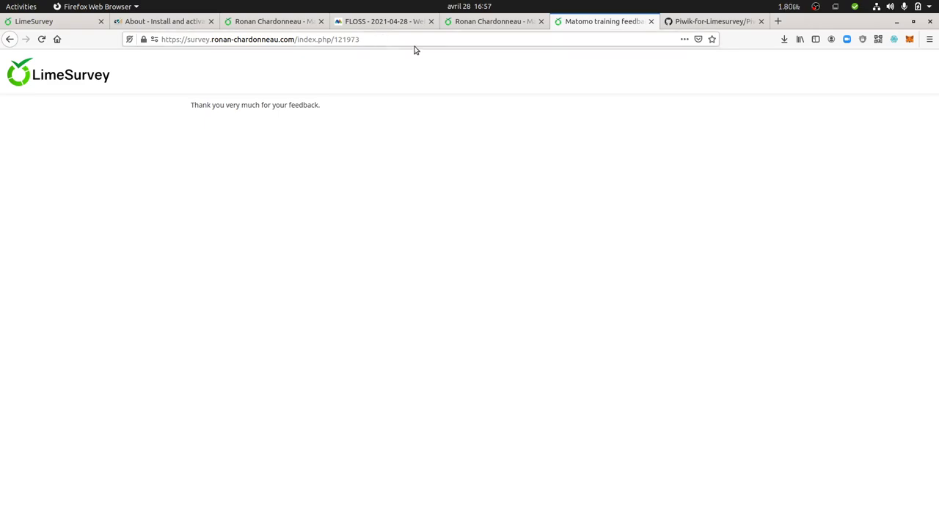
pyautogui.click(690, 26)
# Load the Matomo cloud site and open the Visitors > Visits Log report for FLOSS
pyautogui.click(484, 39)
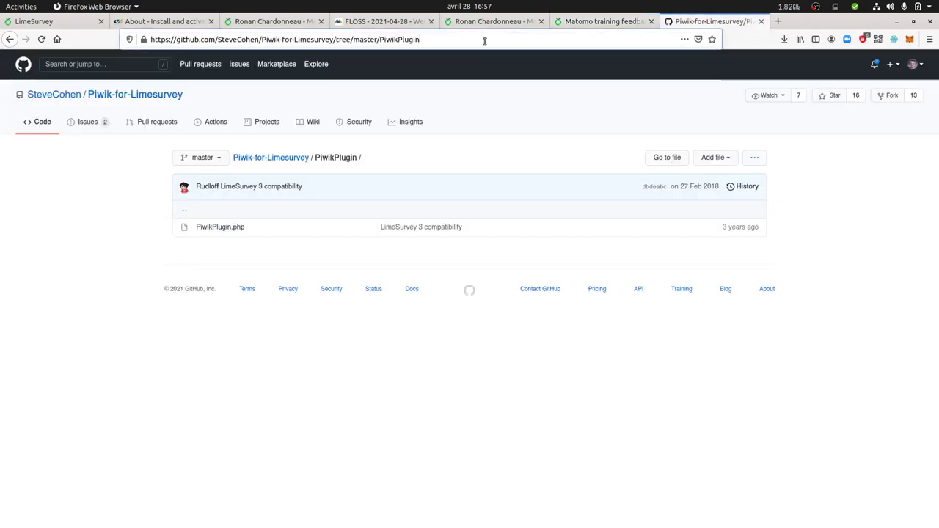
pyautogui.write('ronan')
pyautogui.press('Return')
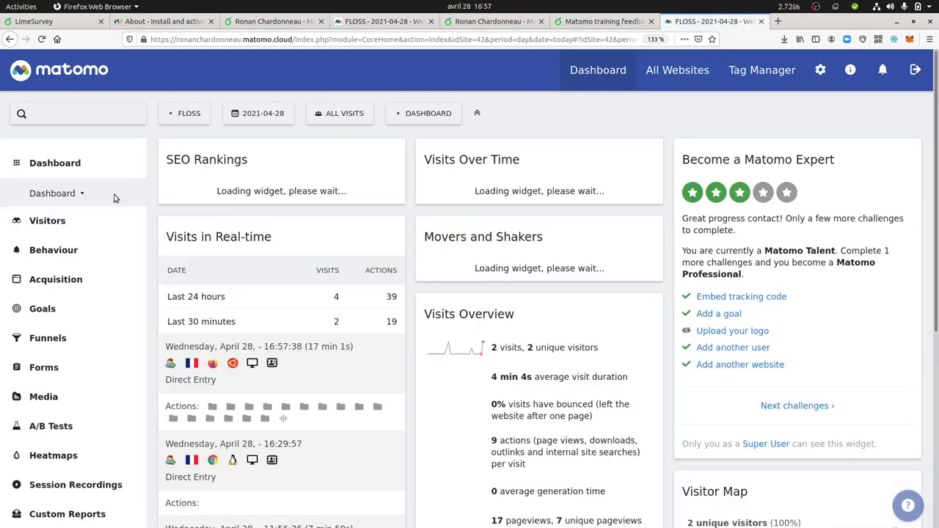
pyautogui.click(78, 230)
pyautogui.click(69, 245)
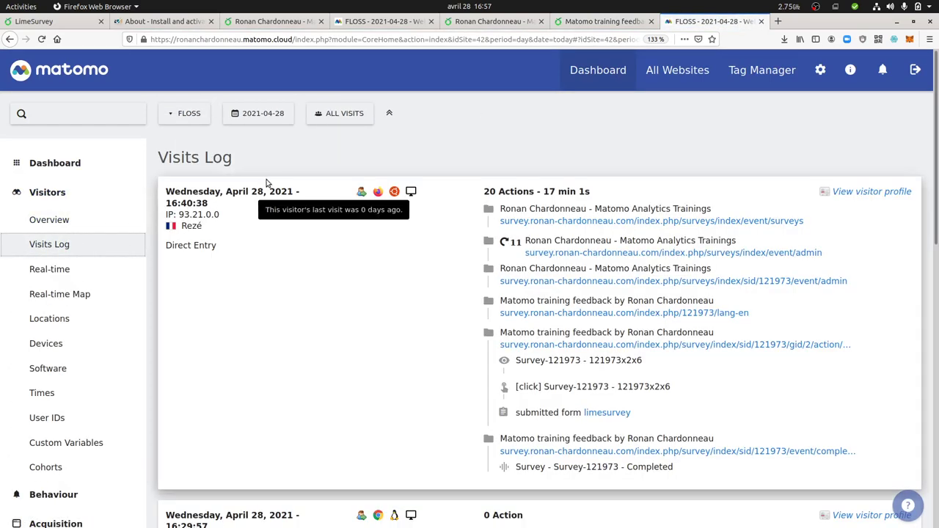
pyautogui.moveTo(195, 205)
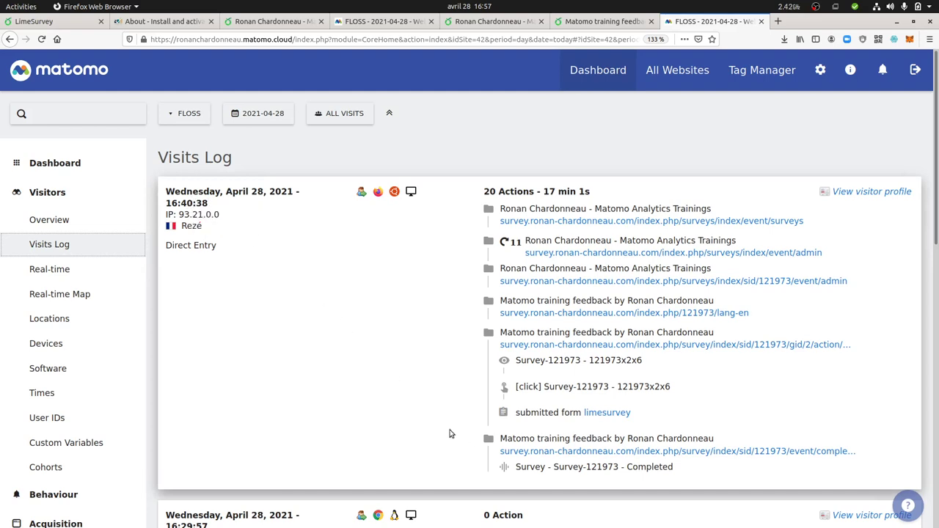
pyautogui.scroll(-1, 478, 438)
pyautogui.moveTo(511, 310)
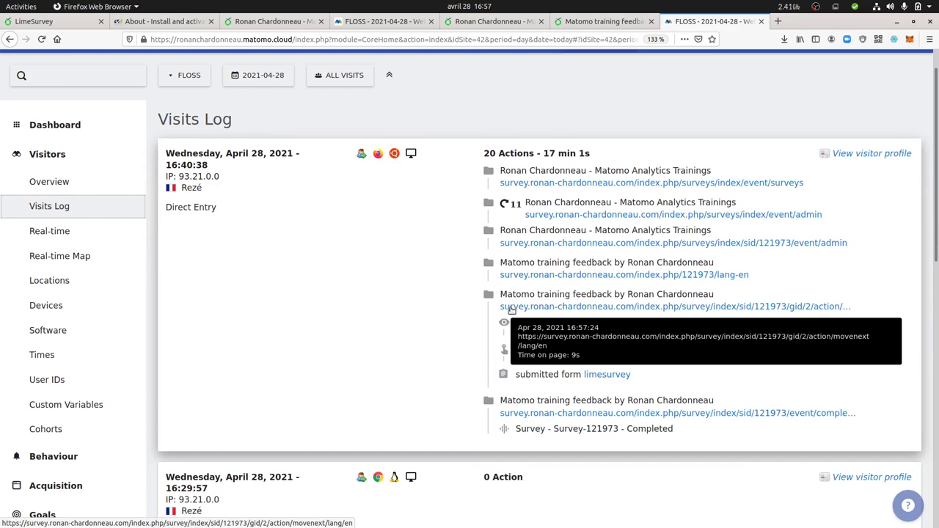
pyautogui.moveTo(538, 278)
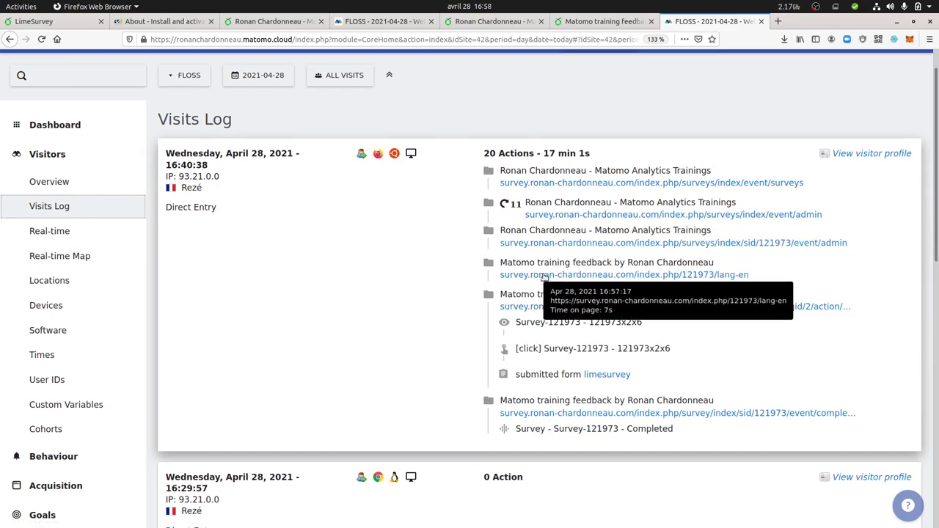
pyautogui.moveTo(523, 328)
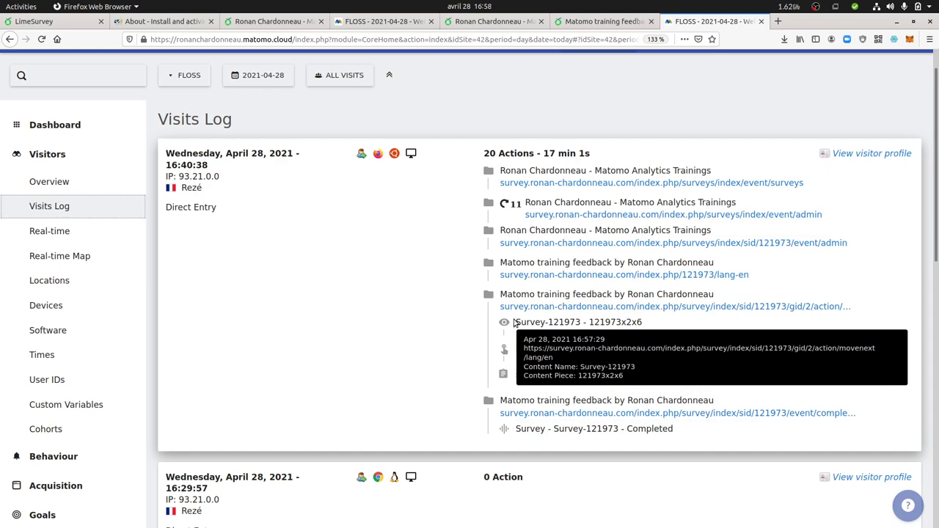
pyautogui.moveTo(533, 345)
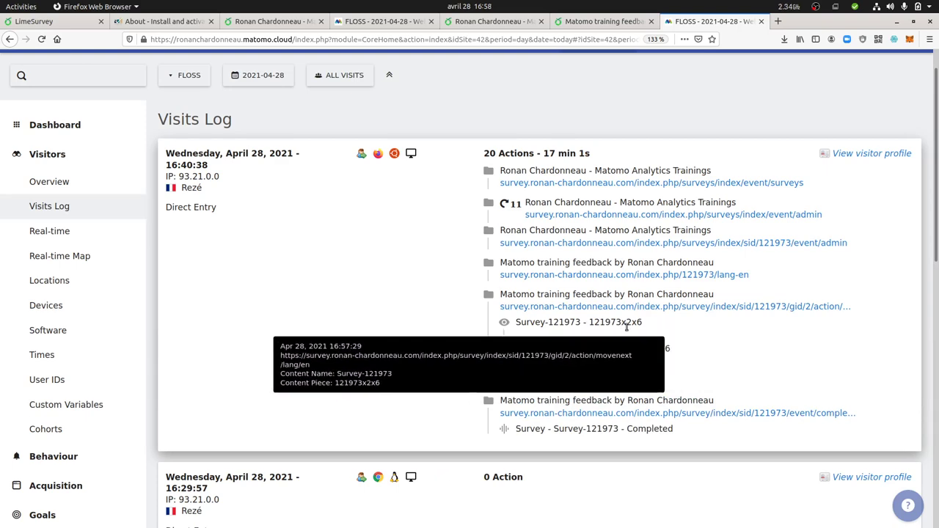
pyautogui.moveTo(529, 435)
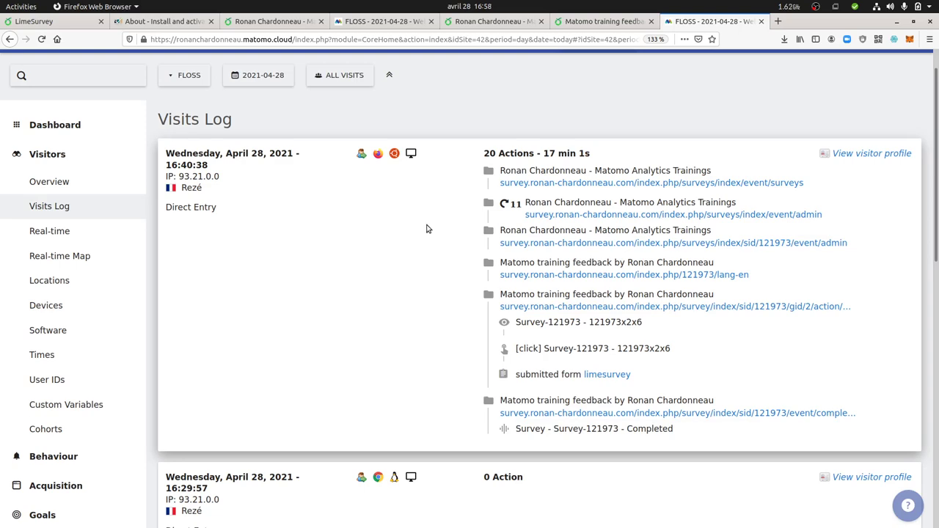
pyautogui.scroll(1, 426, 220)
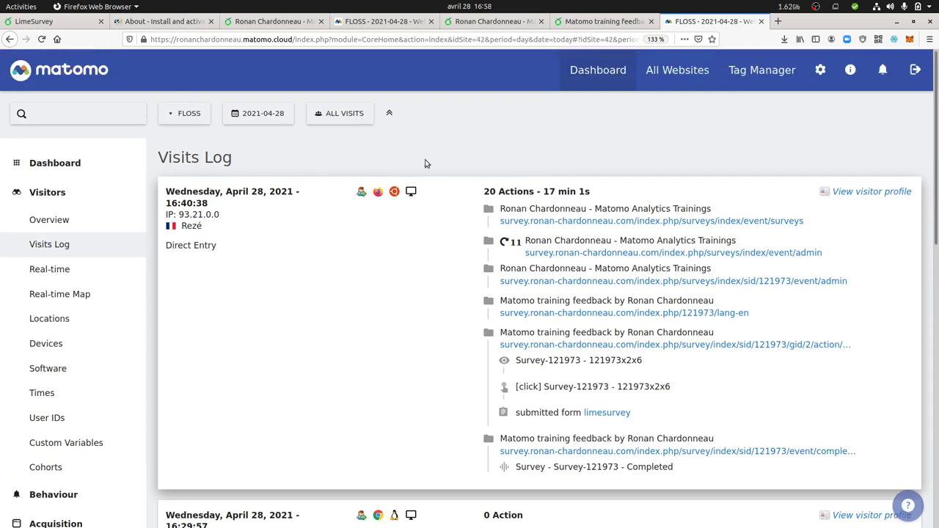
# Return to the LimeSurvey admin tab and open Configuration > Plugin manager
pyautogui.click(494, 22)
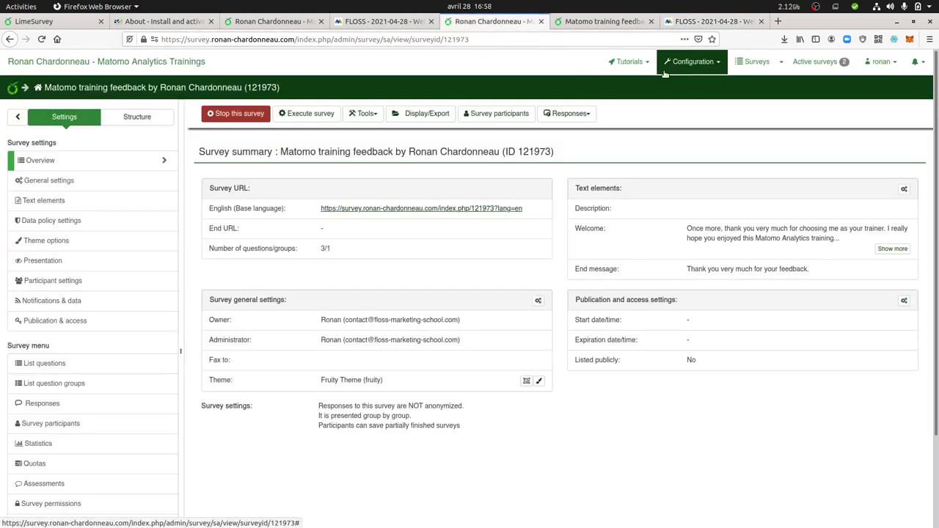
pyautogui.click(694, 63)
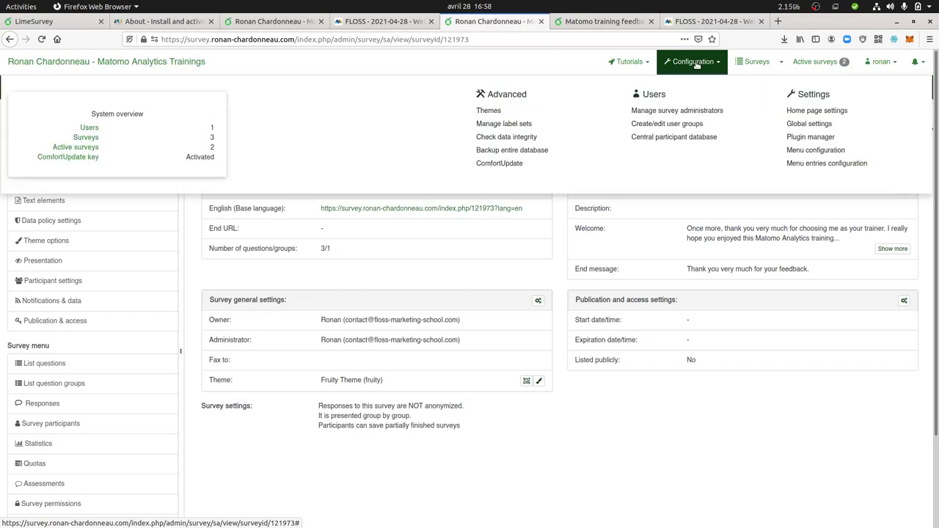
pyautogui.click(802, 137)
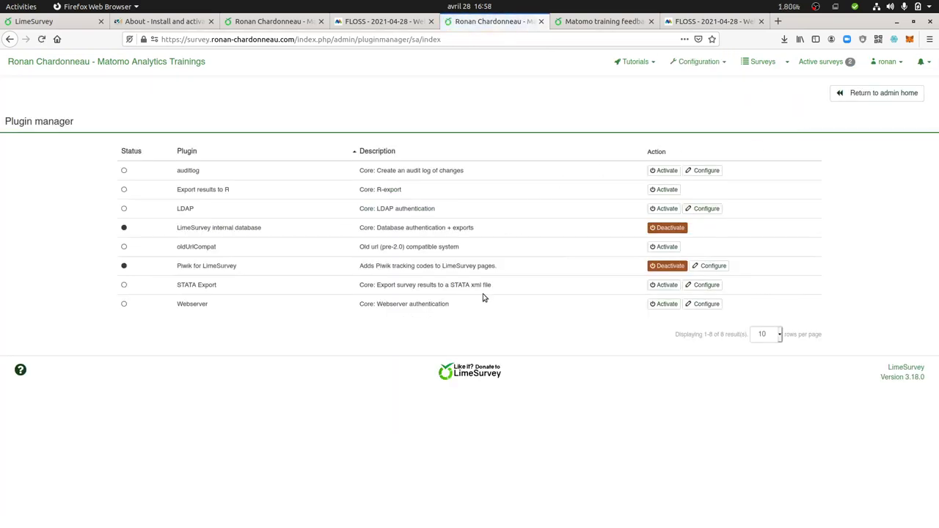